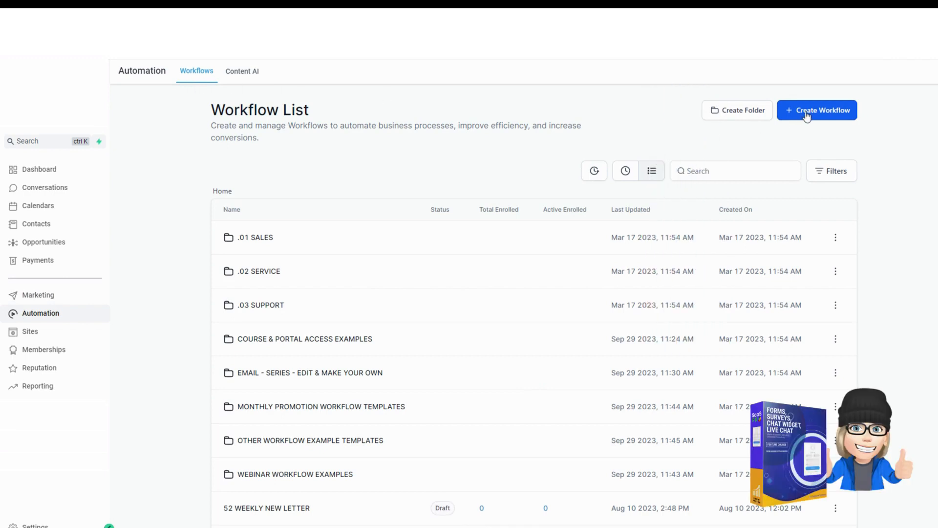
# Create a new workflow and name it "form".
pyautogui.click(802, 117)
pyautogui.click(362, 258)
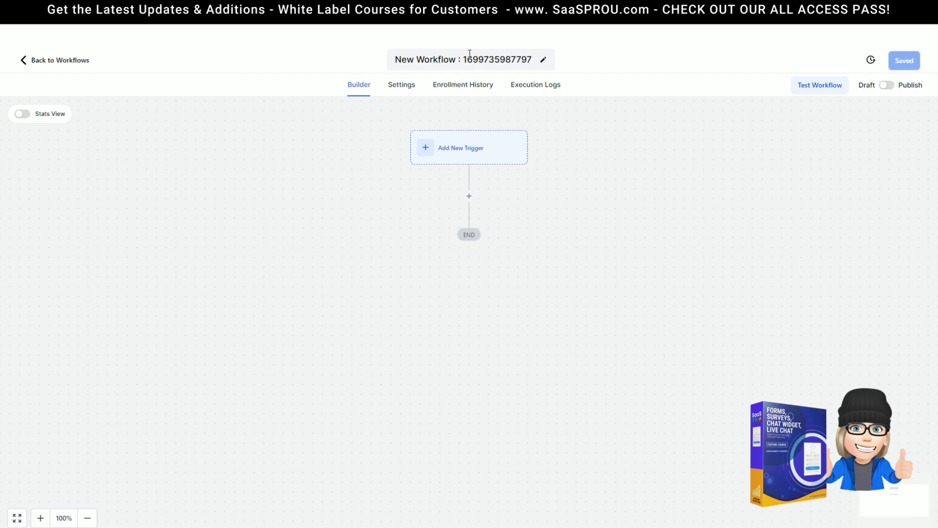
pyautogui.click(503, 55)
pyautogui.tripleClick(501, 57)
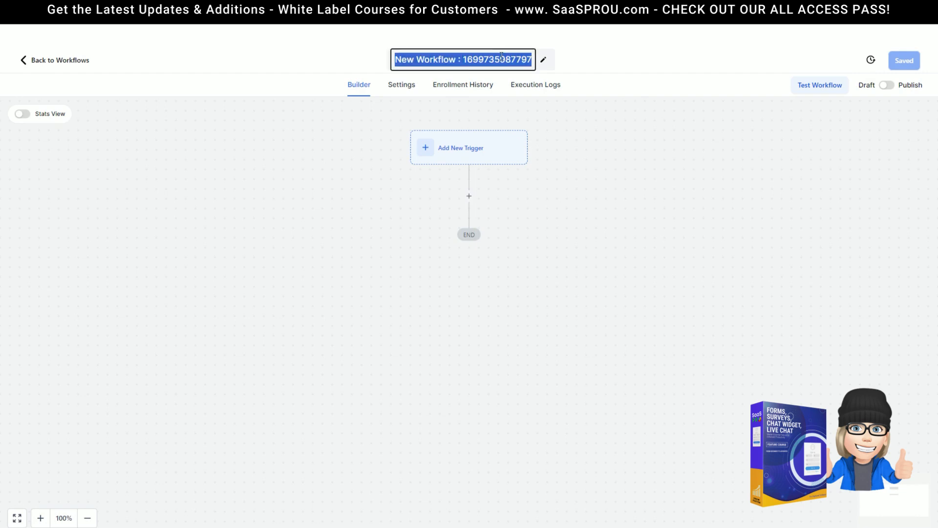
pyautogui.write('form')
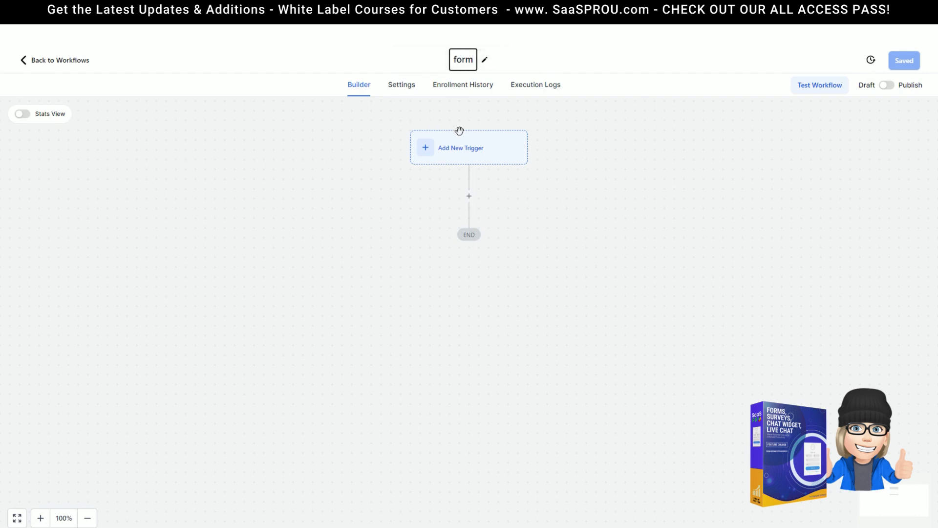
# Add a Form Submitted trigger to the workflow.
pyautogui.click(461, 148)
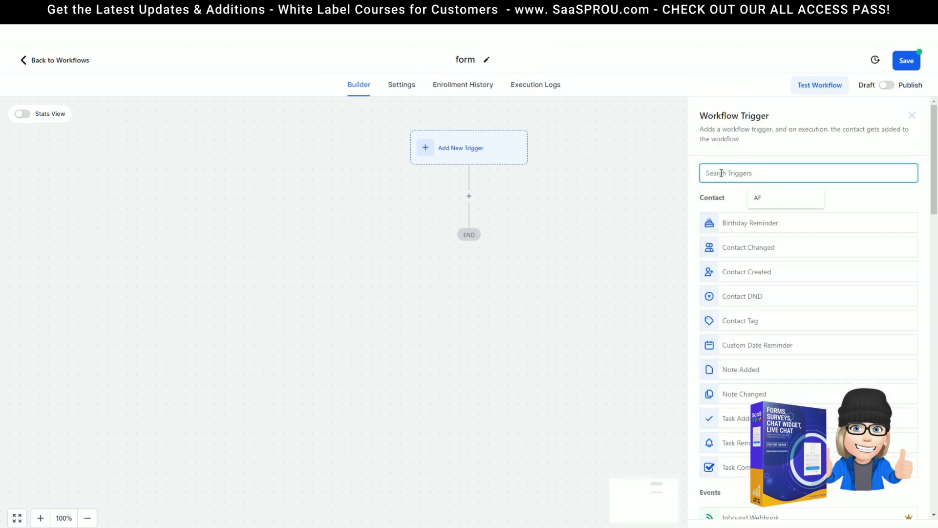
pyautogui.write('form')
pyautogui.click(752, 229)
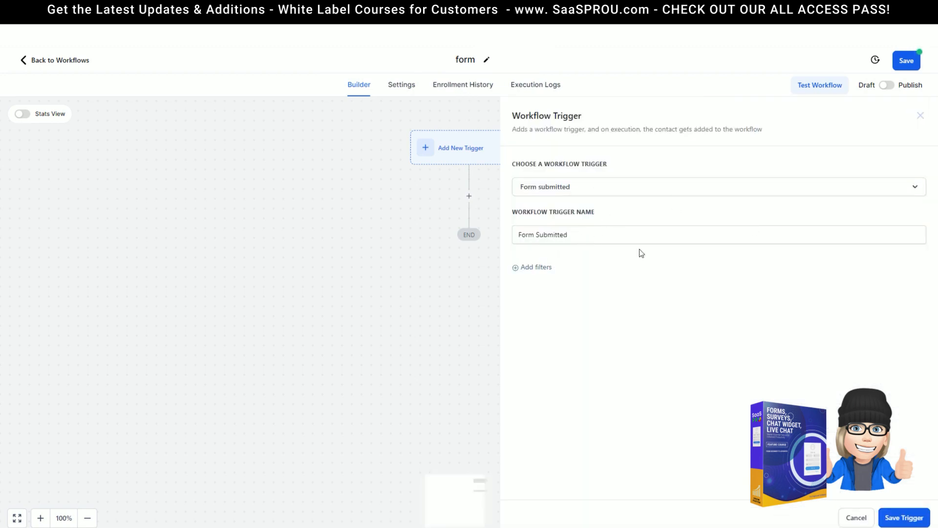
# Filter the trigger so that Form is "contact us demo", and save the trigger.
pyautogui.click(532, 268)
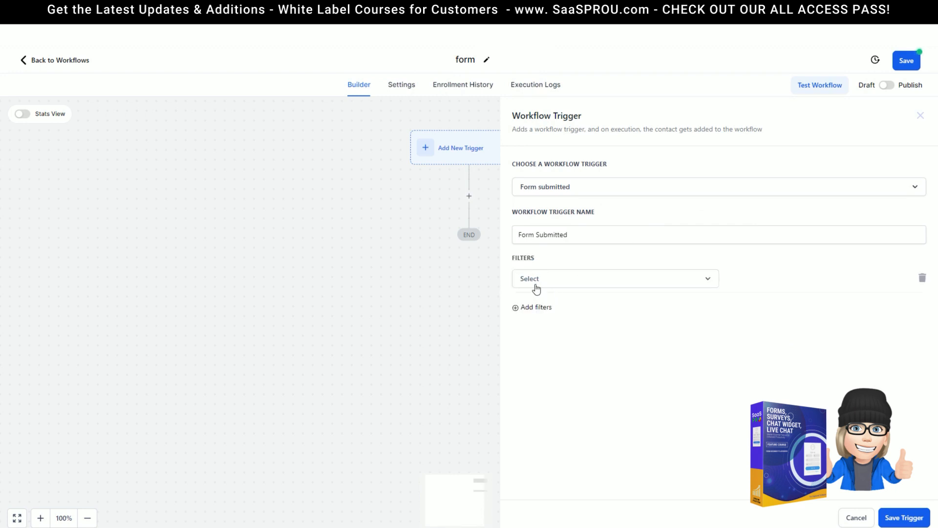
pyautogui.click(536, 289)
pyautogui.click(524, 347)
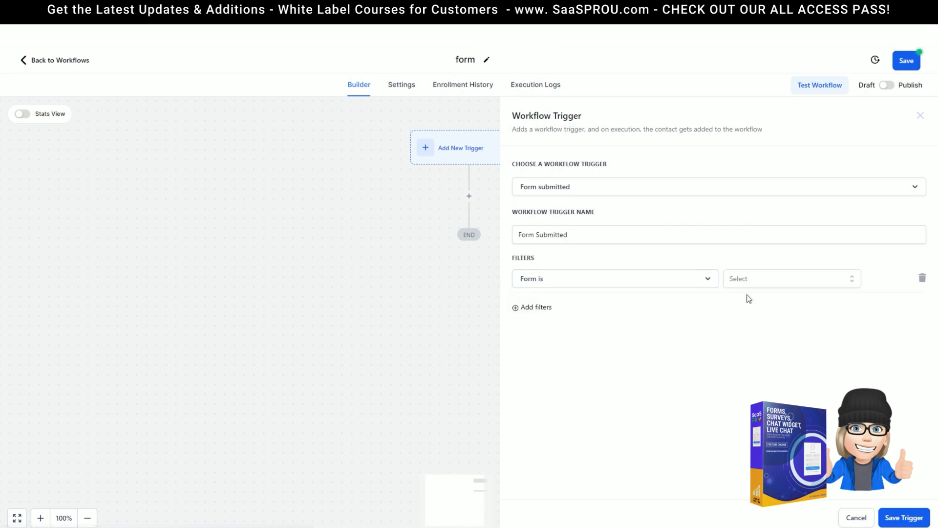
pyautogui.click(758, 284)
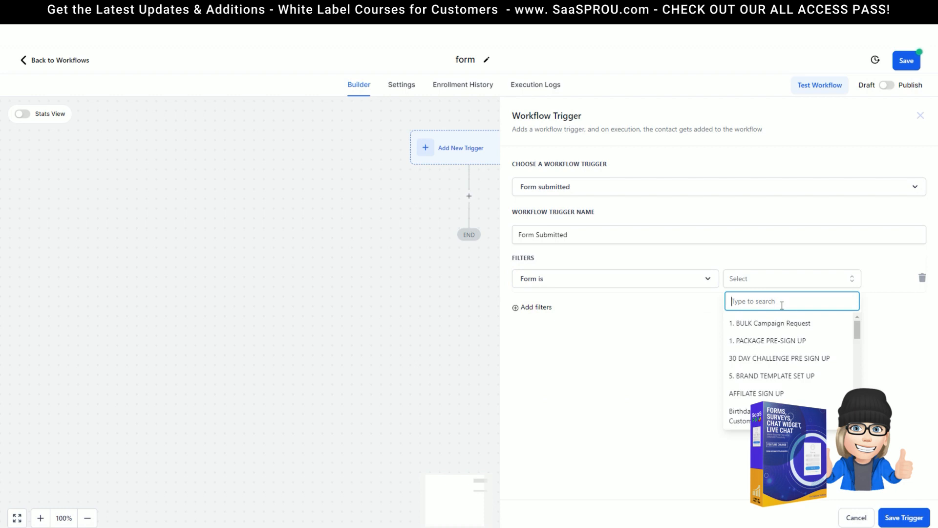
pyautogui.write('con')
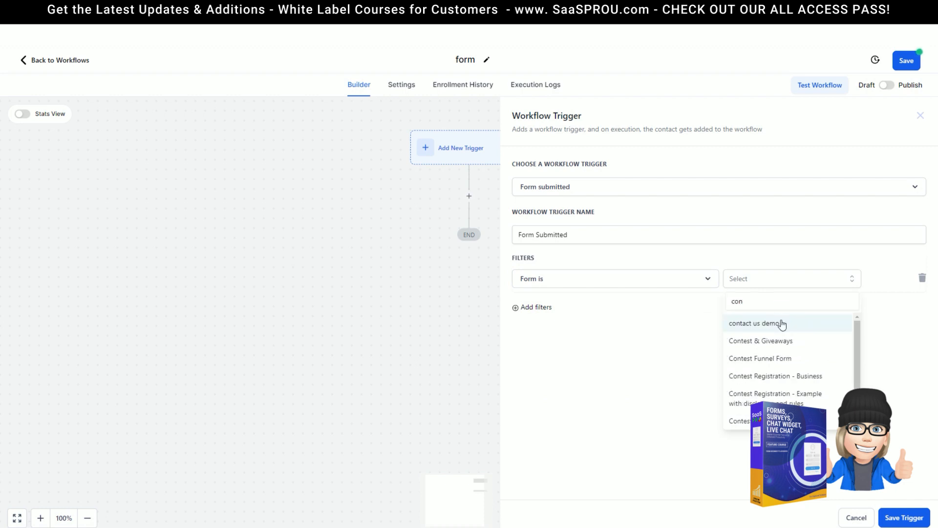
pyautogui.click(779, 324)
pyautogui.click(905, 518)
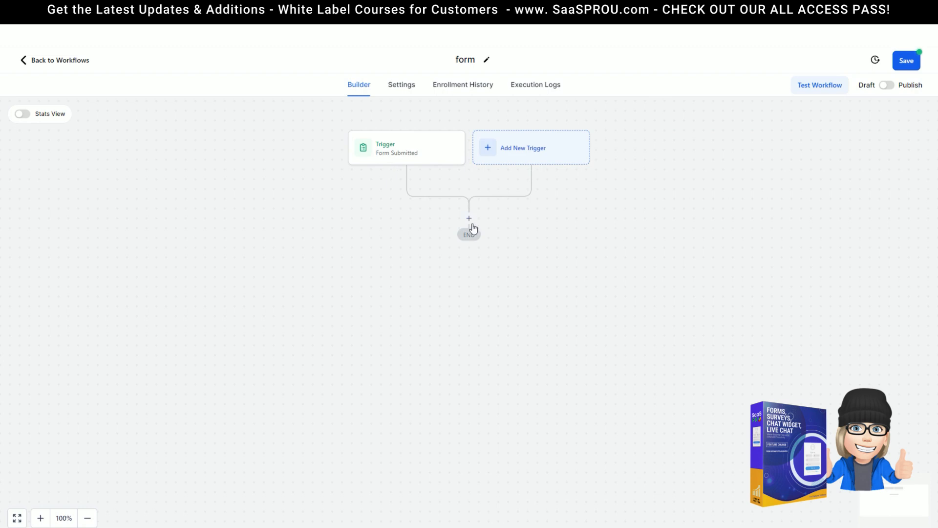
pyautogui.click(470, 219)
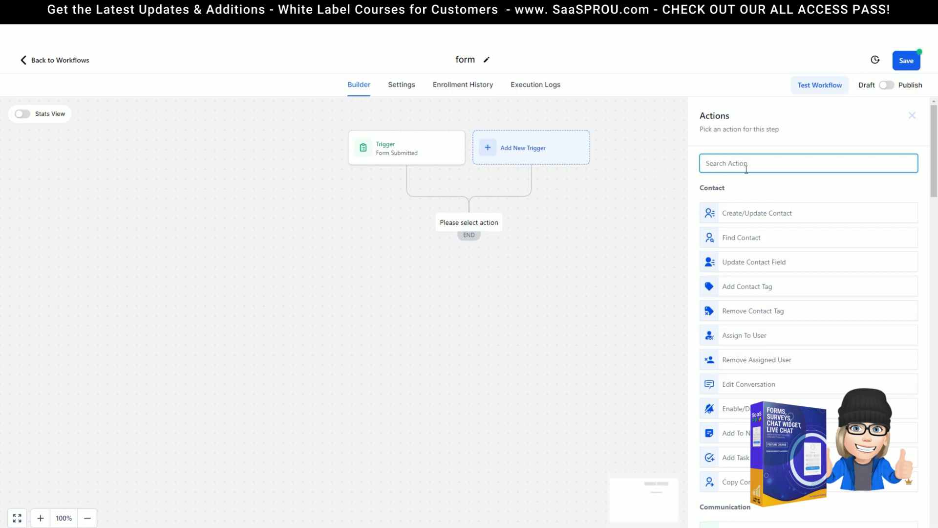
pyautogui.write('in')
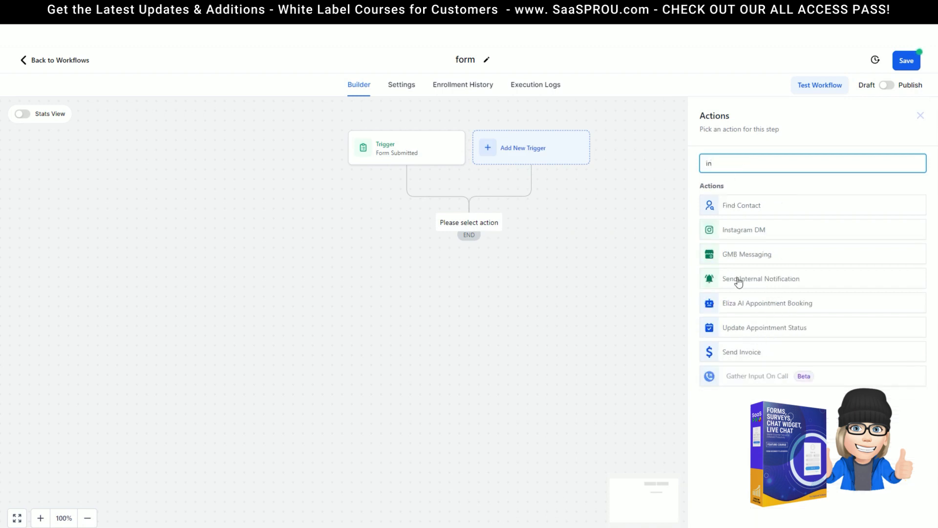
pyautogui.click(782, 281)
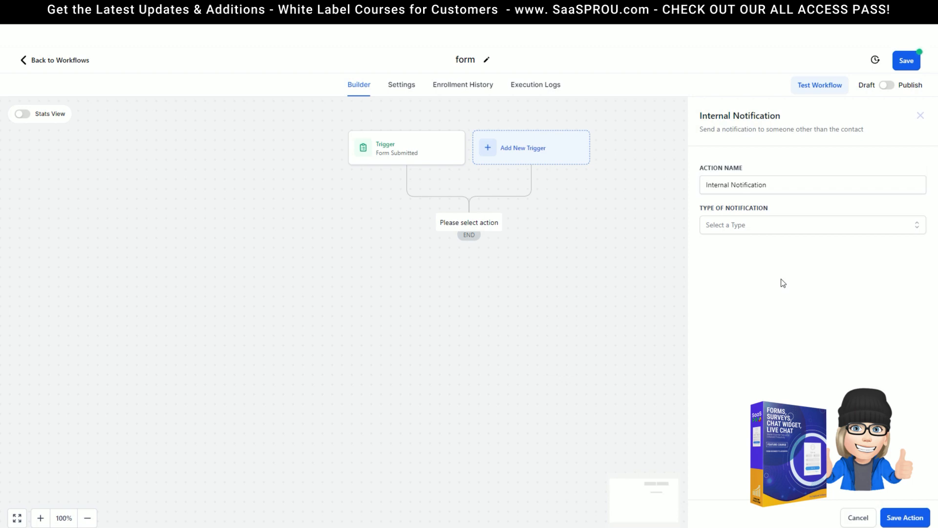
pyautogui.click(726, 224)
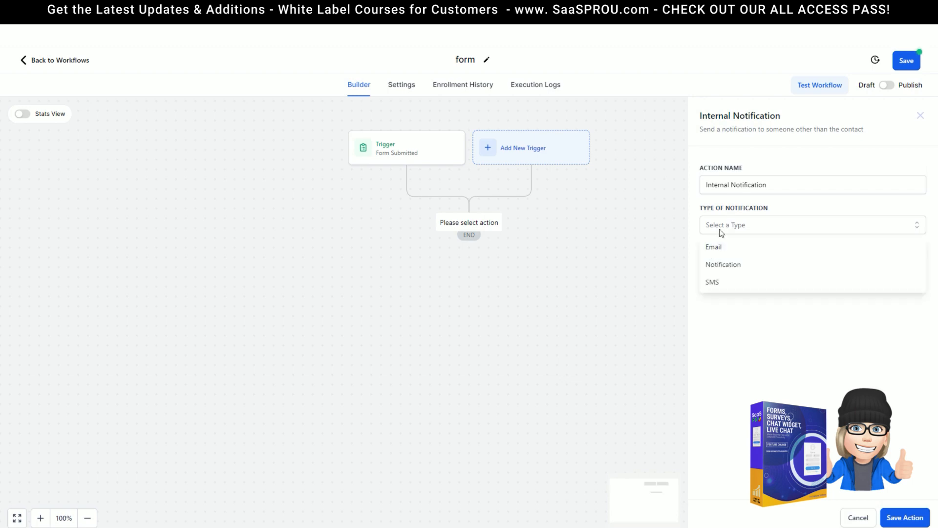
pyautogui.click(727, 271)
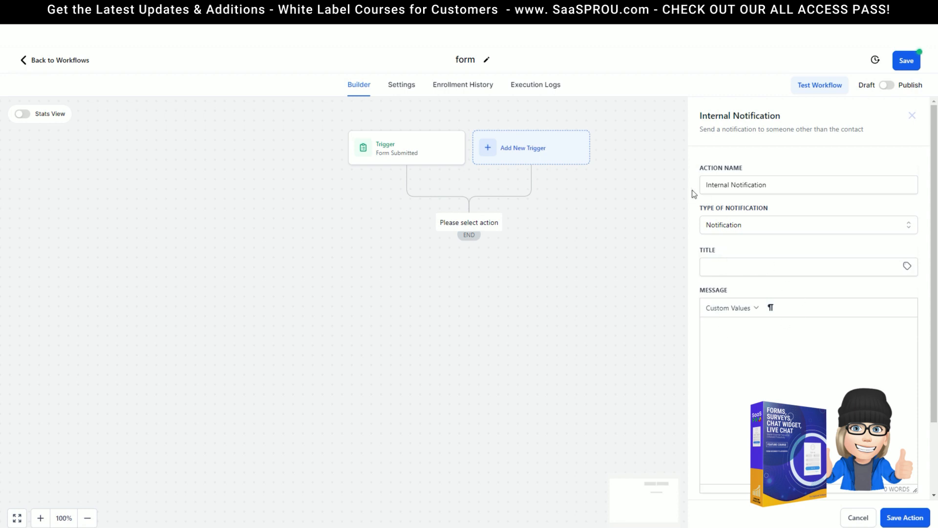
pyautogui.scroll(-2, 737, 379)
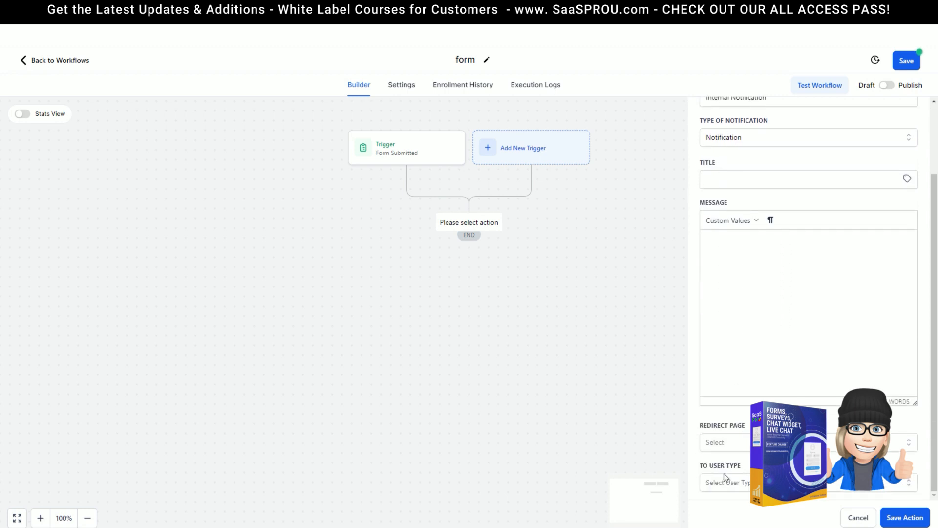
pyautogui.click(724, 444)
pyautogui.scroll(-1, 753, 342)
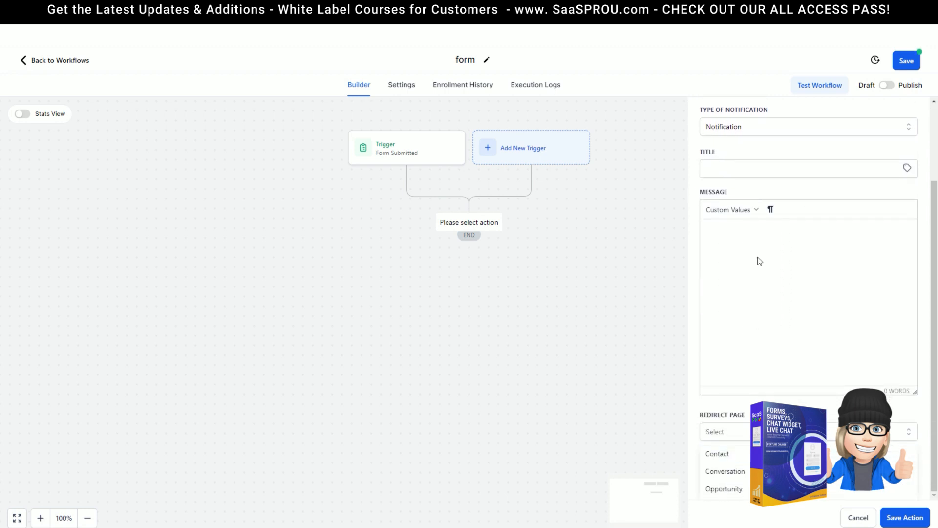
pyautogui.click(731, 472)
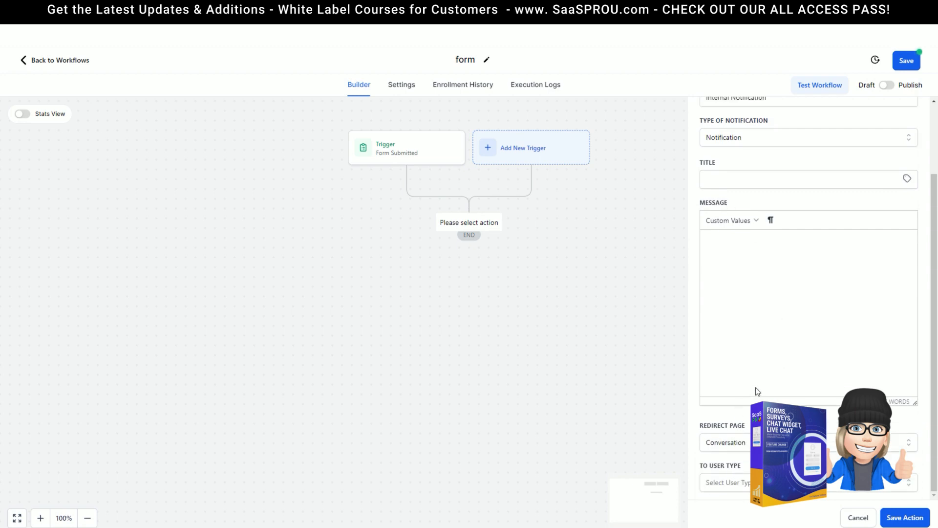
pyautogui.click(723, 482)
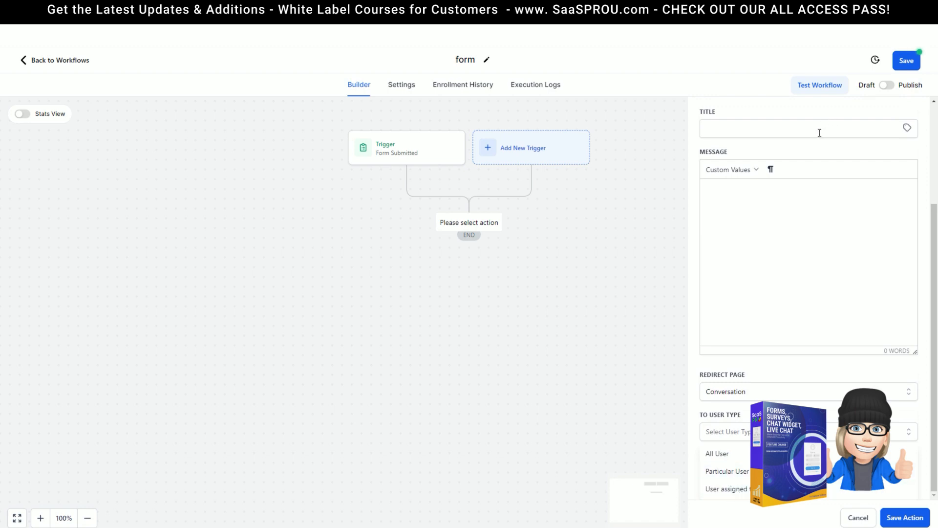
pyautogui.scroll(3, 748, 218)
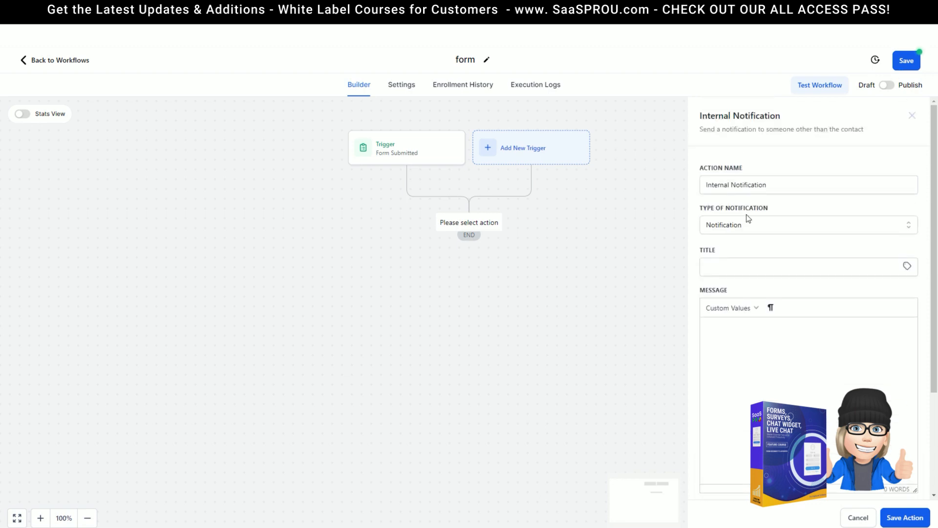
pyautogui.click(859, 523)
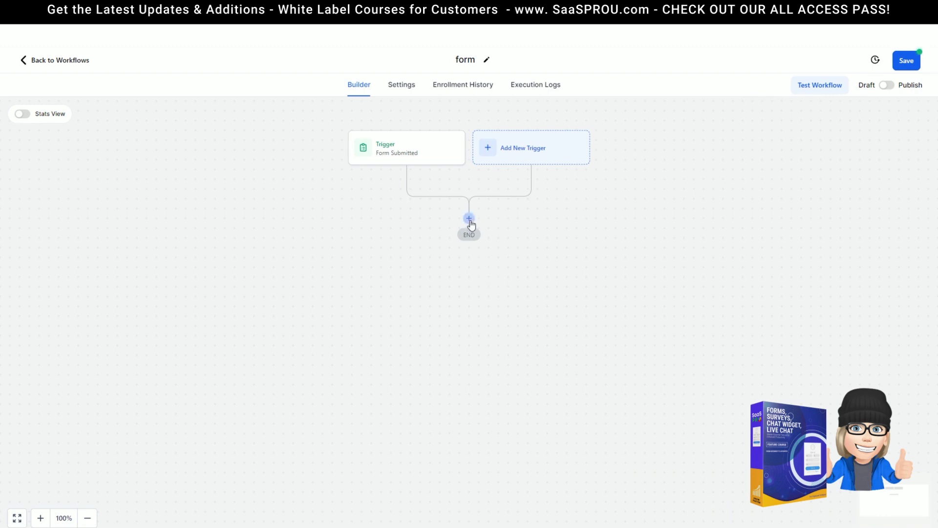
# Add a Create/Update Opportunity action below the trigger, using the 01 SALES pipeline and the New Leads stage.
pyautogui.click(469, 219)
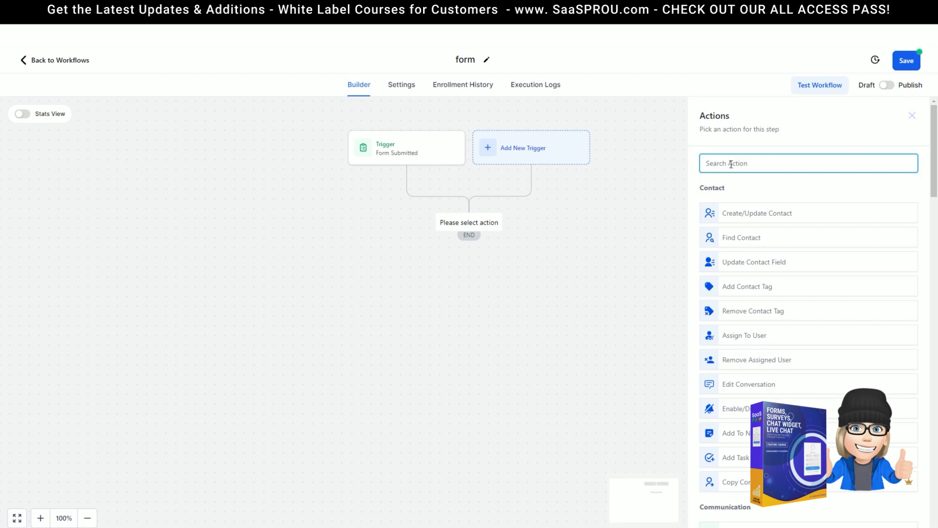
pyautogui.write('op')
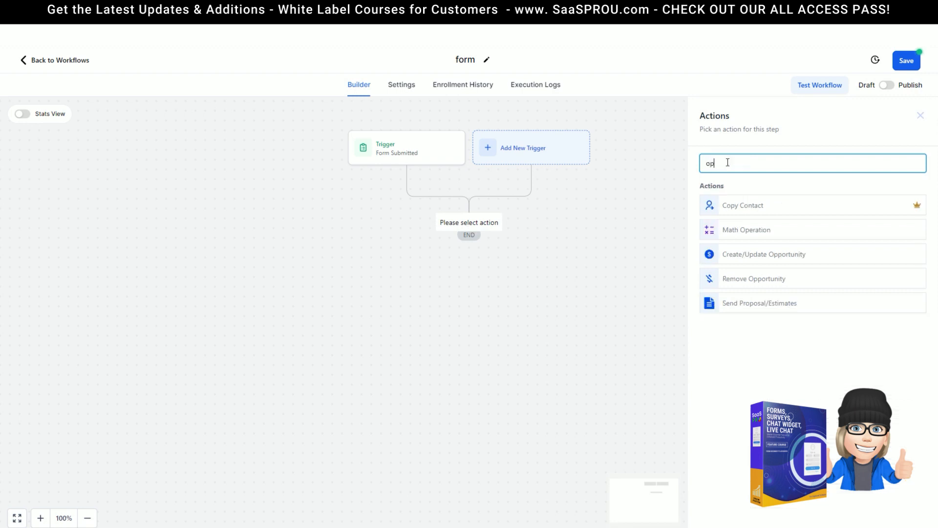
pyautogui.click(766, 264)
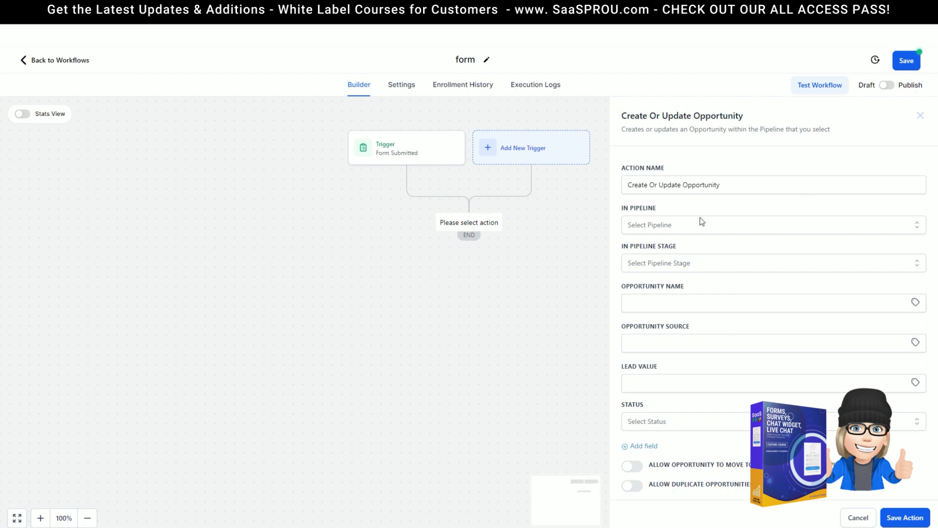
pyautogui.click(685, 231)
pyautogui.click(641, 269)
pyautogui.click(650, 269)
pyautogui.click(646, 308)
pyautogui.click(693, 308)
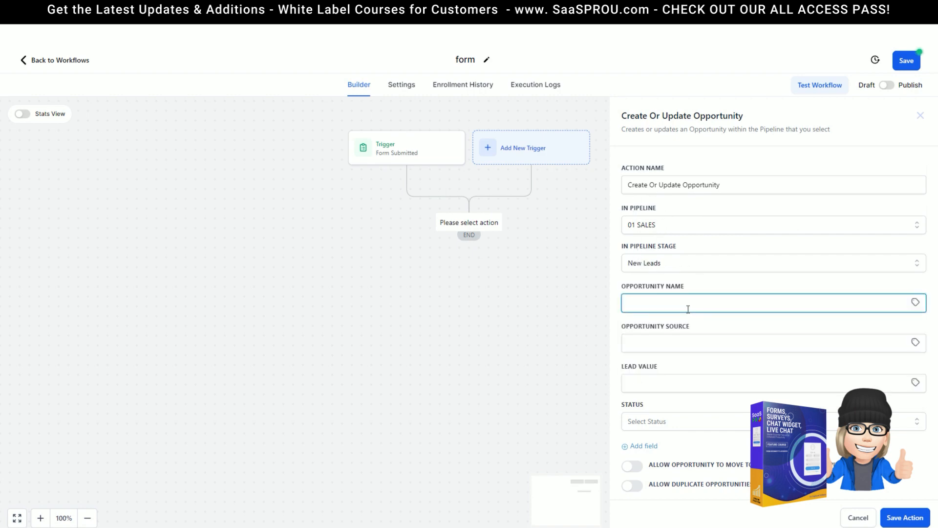
# Set the opportunity name to {{contact.name}} and the source to "website", allow the opportunity to move, and save the action.
pyautogui.write('{{contact.name')
pyautogui.click(694, 350)
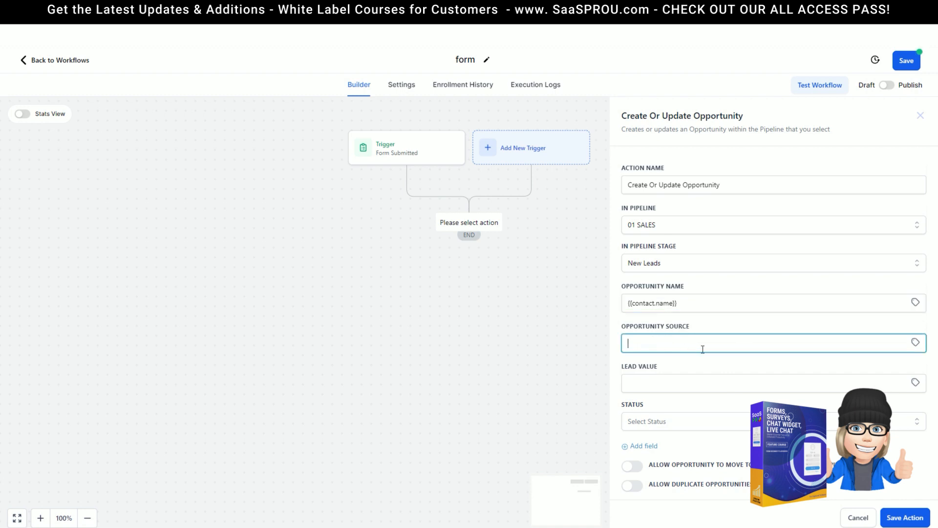
pyautogui.write('website')
pyautogui.click(633, 466)
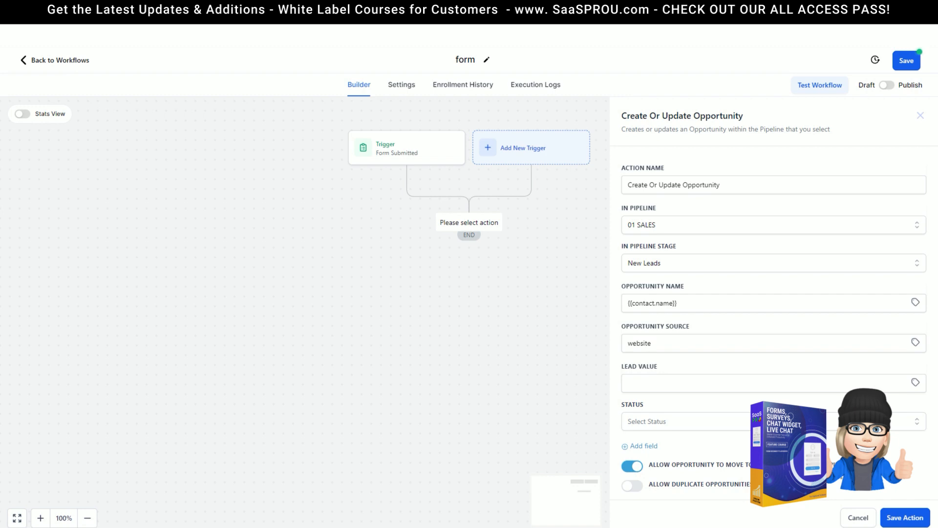
pyautogui.click(633, 465)
pyautogui.click(633, 467)
pyautogui.click(910, 511)
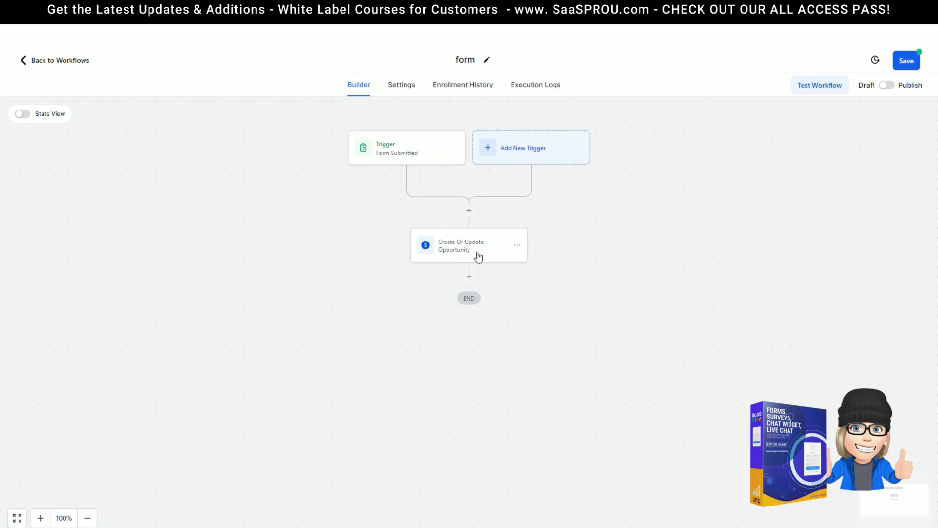
# Add a Wait action after the opportunity action with a time delay of 2 minutes, and save it.
pyautogui.click(469, 278)
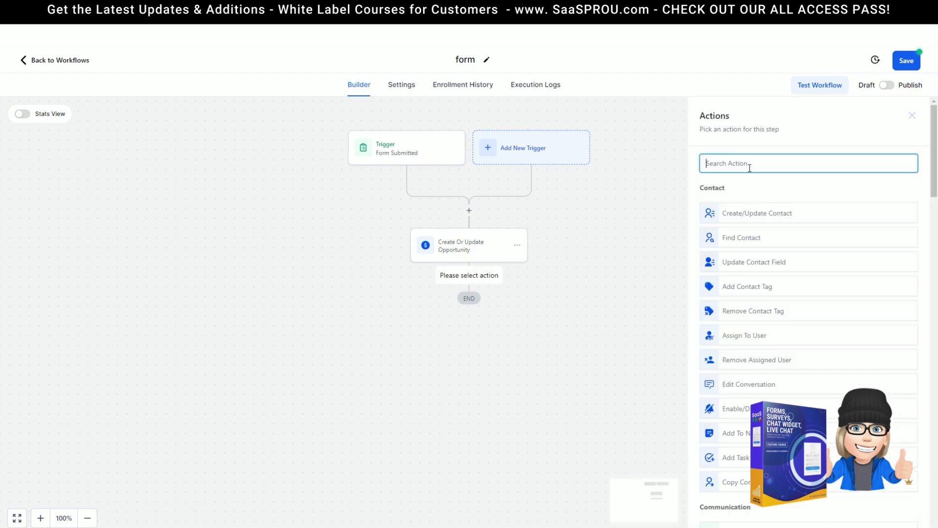
pyautogui.write('wait')
pyautogui.click(747, 207)
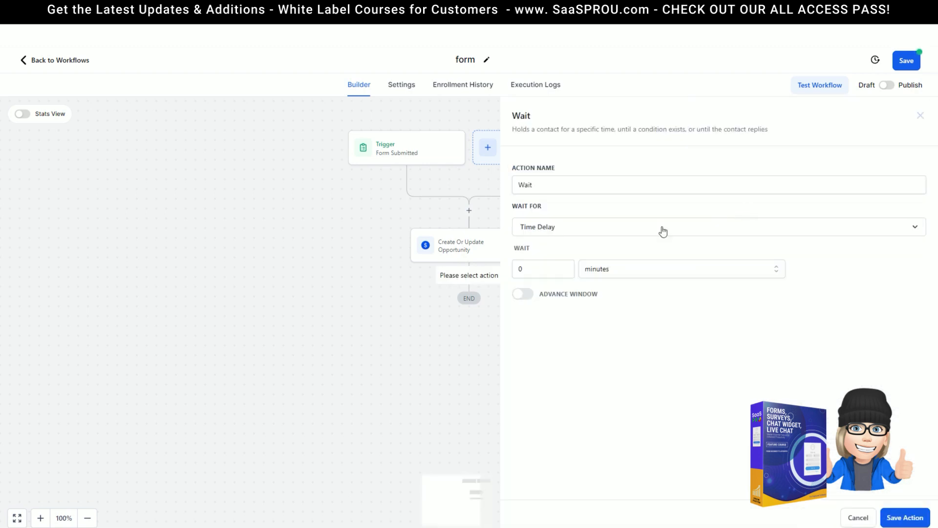
pyautogui.moveTo(543, 269); pyautogui.dragTo(472, 268)
pyautogui.write('2')
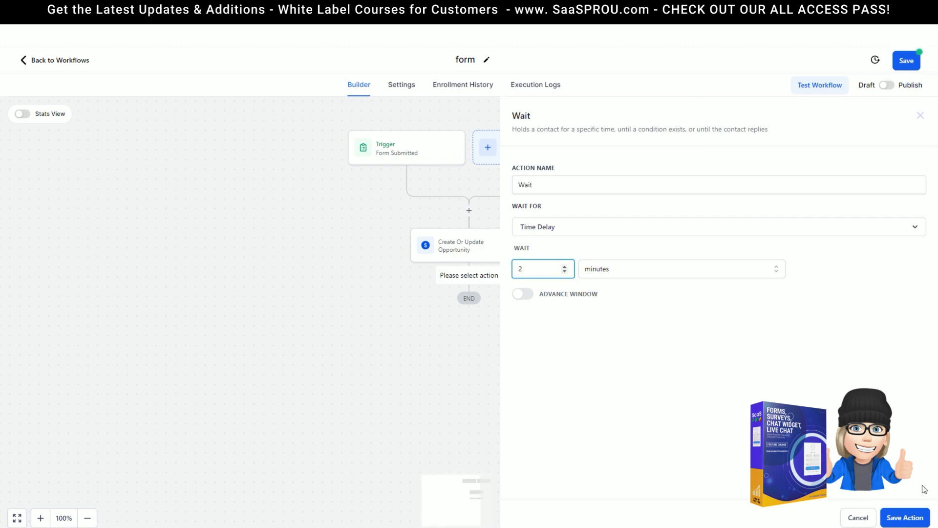
pyautogui.click(910, 517)
# Add a Send Email action after the Wait action and check the list of available email templates.
pyautogui.click(469, 338)
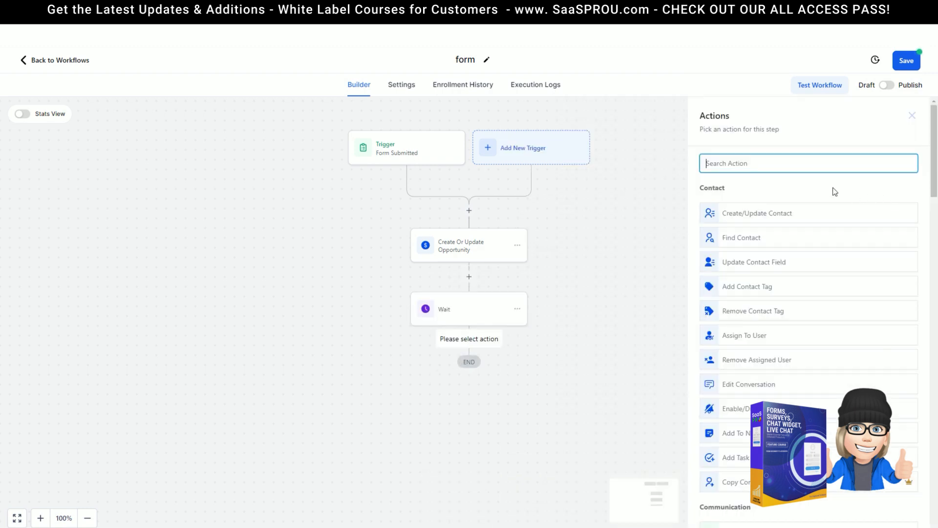
pyautogui.write('send')
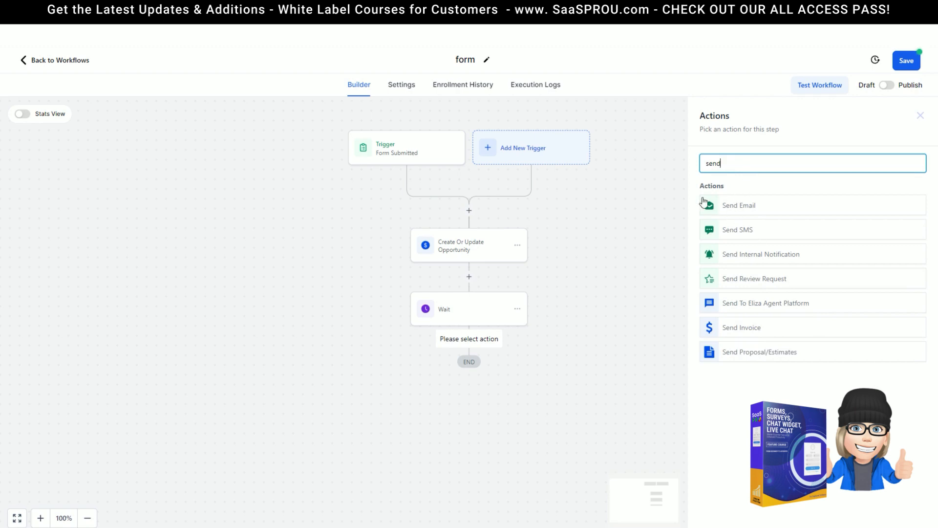
pyautogui.click(744, 217)
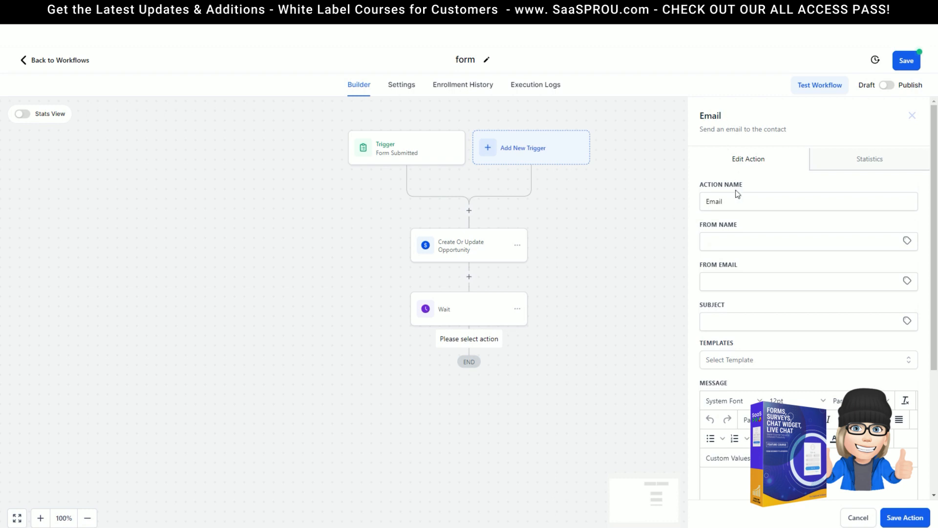
pyautogui.scroll(-2, 764, 355)
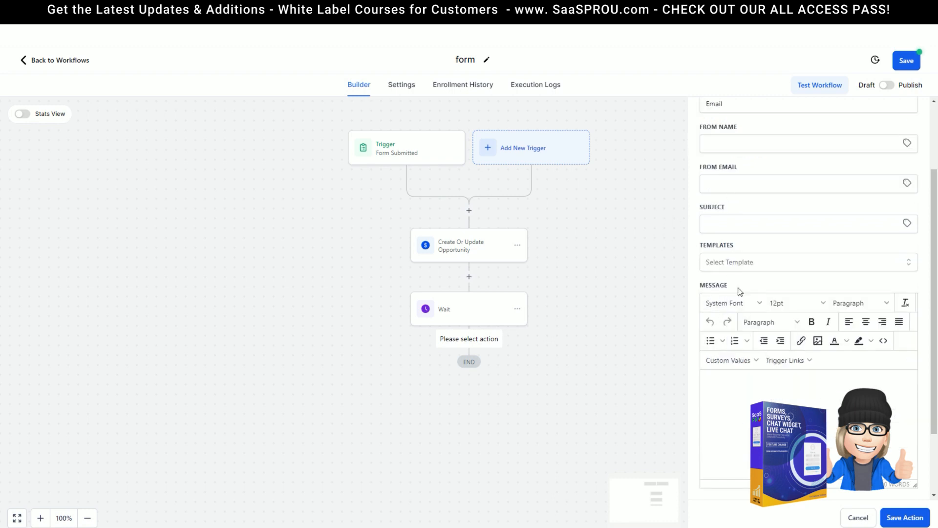
pyautogui.click(752, 262)
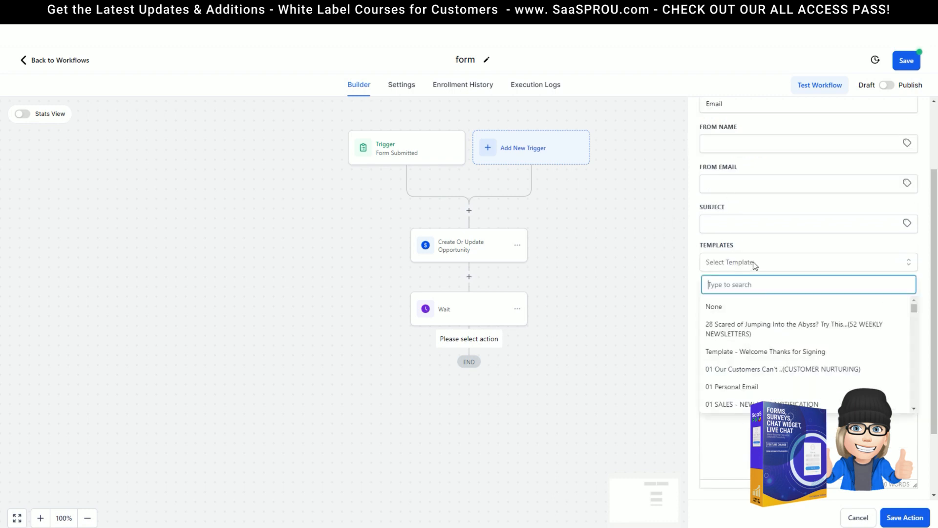
pyautogui.click(719, 251)
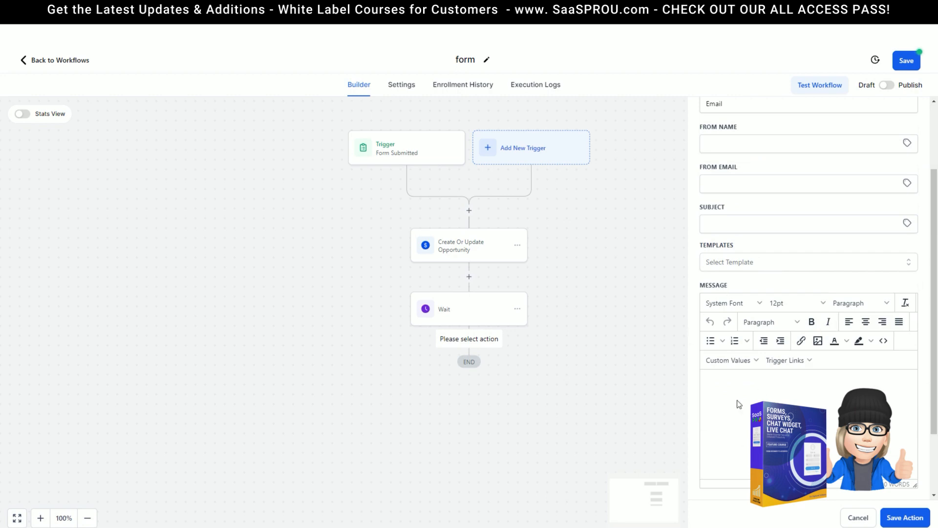
# Write the email message with the contact's first name custom value and a comma, followed on a new line by "thank you for taking".
pyautogui.click(717, 363)
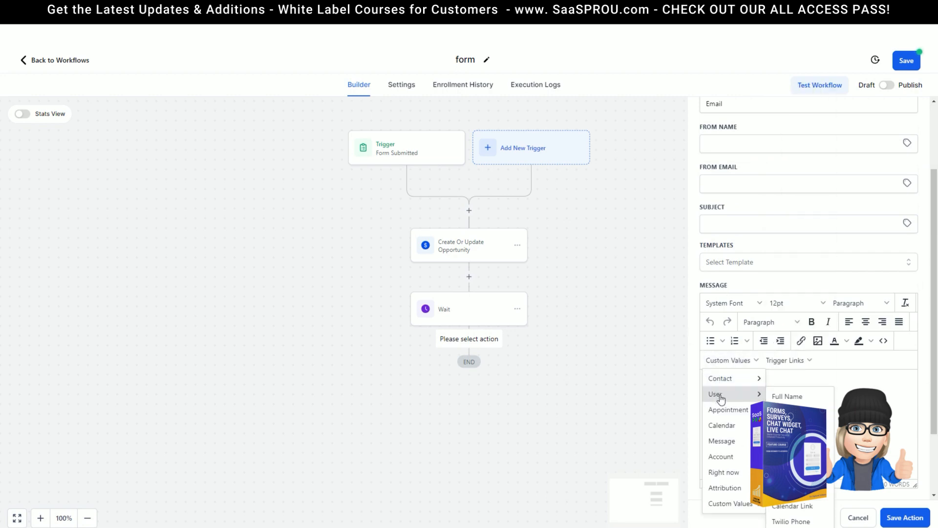
pyautogui.moveTo(723, 381)
pyautogui.click(785, 110)
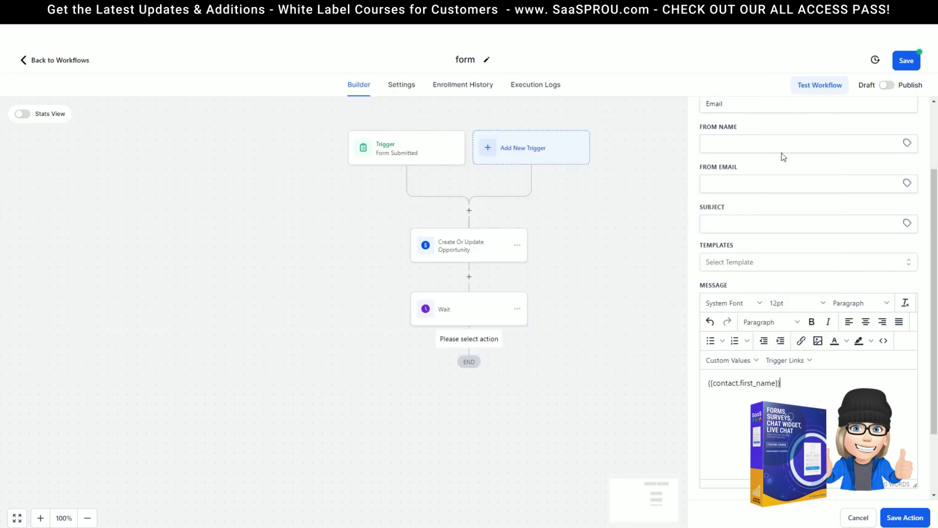
pyautogui.write(',')
pyautogui.press('Return')
pyautogui.write('thank you for t')
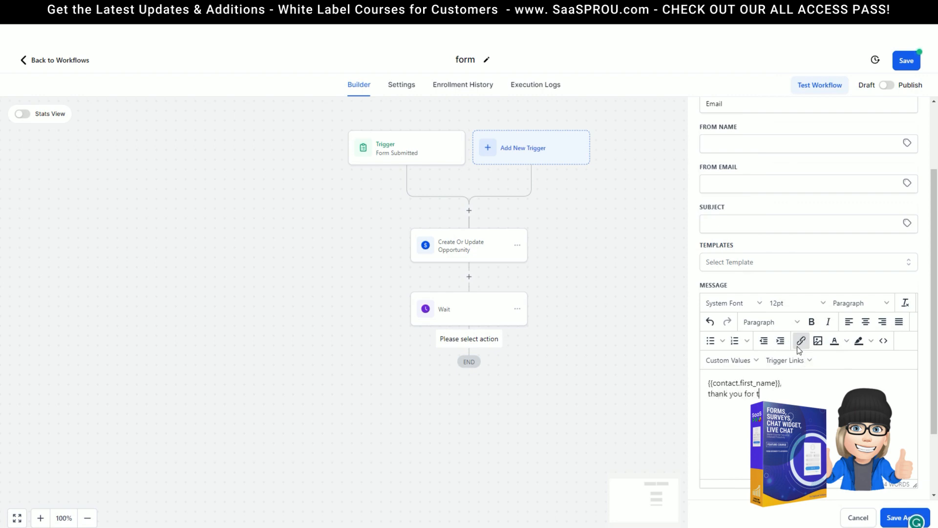
pyautogui.write('aking')
# Set the email subject to "Thank you" with a smiley emoji in front, and save the action.
pyautogui.click(836, 223)
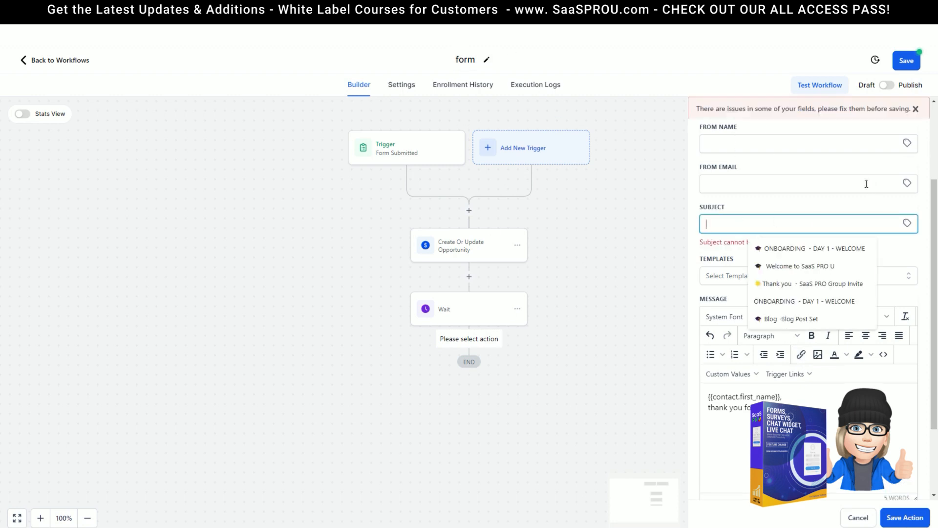
pyautogui.click(707, 262)
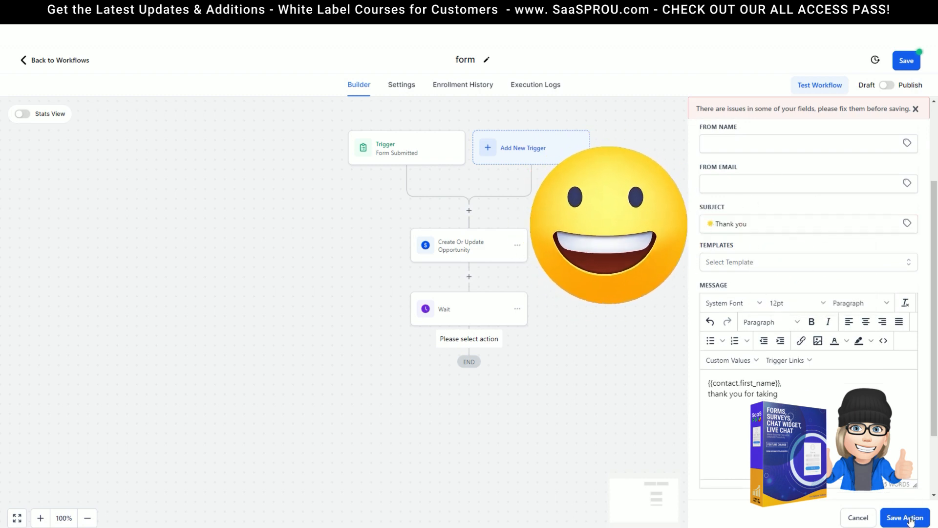
pyautogui.scroll(3, 809, 315)
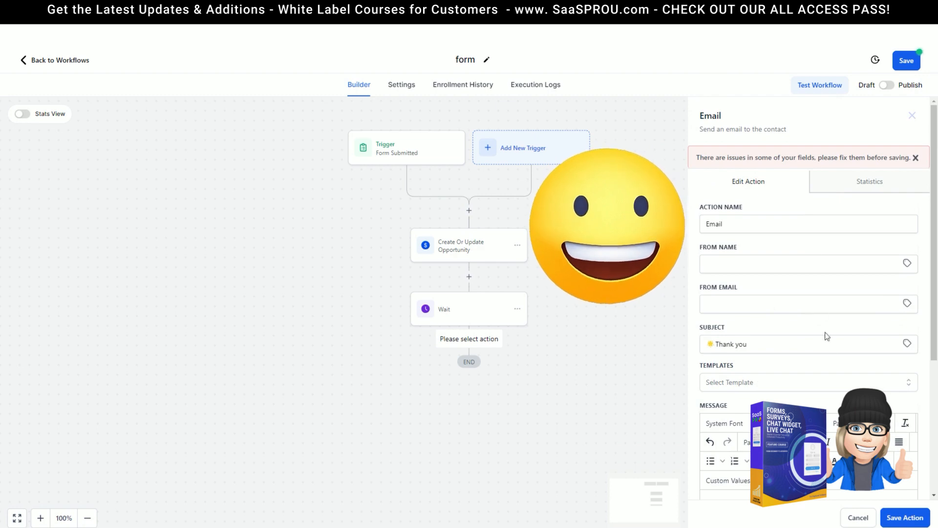
pyautogui.scroll(-4, 826, 336)
pyautogui.click(901, 517)
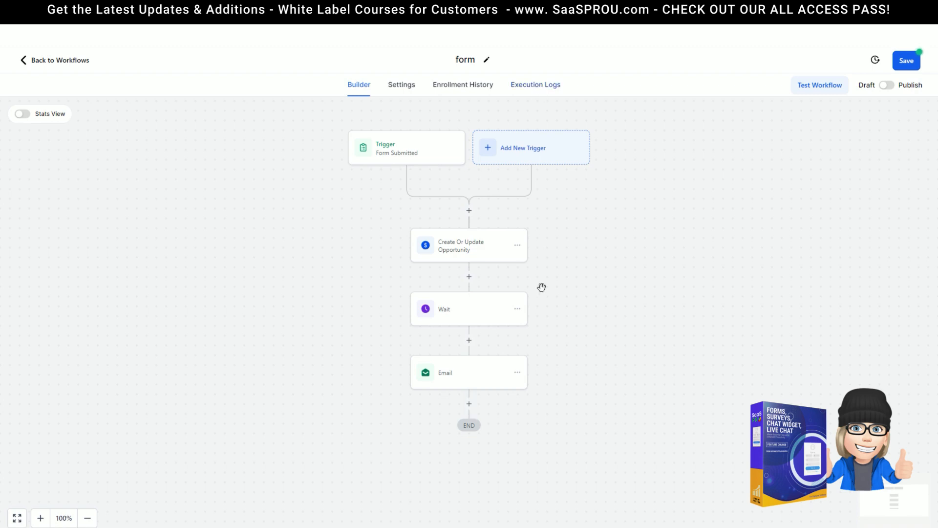
# Start a second trigger of type Survey Submitted, filtered so that Survey is "demo survey question".
pyautogui.click(521, 152)
pyautogui.write('sur')
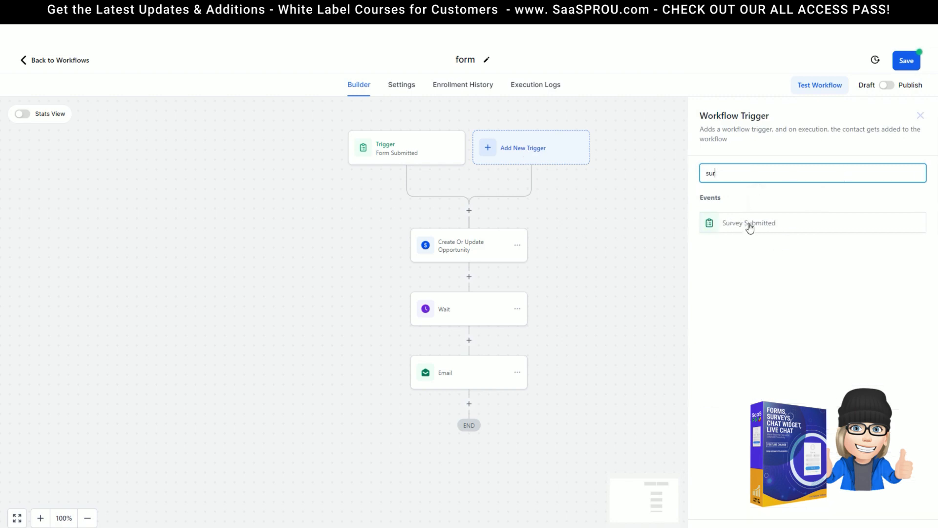
pyautogui.click(750, 227)
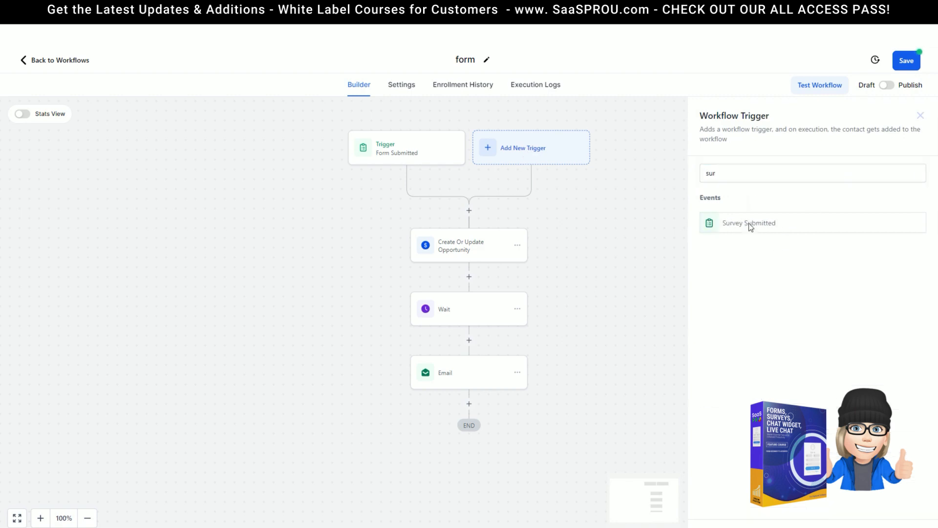
pyautogui.click(533, 268)
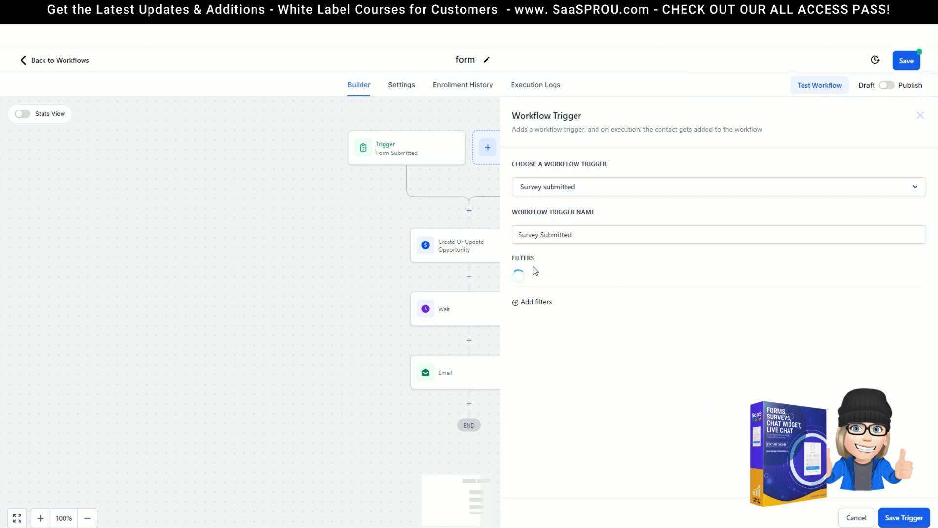
pyautogui.click(562, 279)
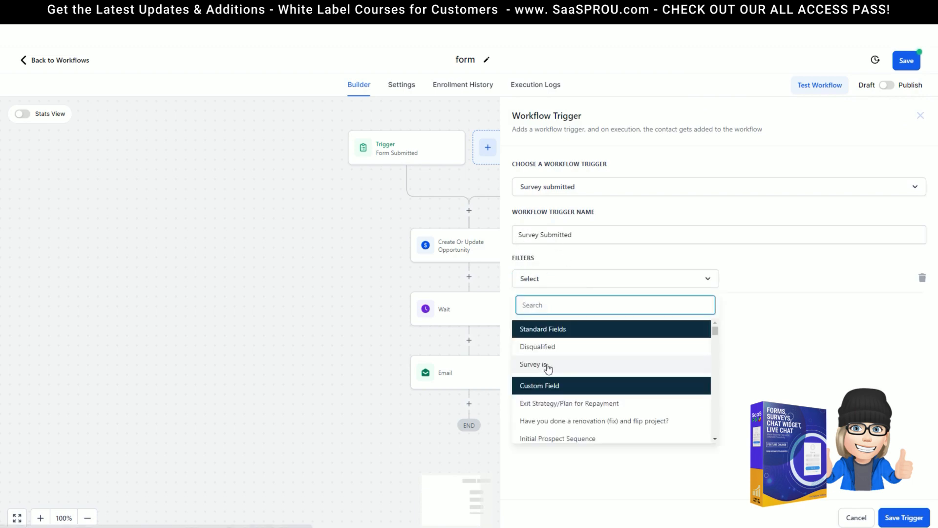
pyautogui.click(549, 366)
pyautogui.click(789, 279)
pyautogui.click(775, 325)
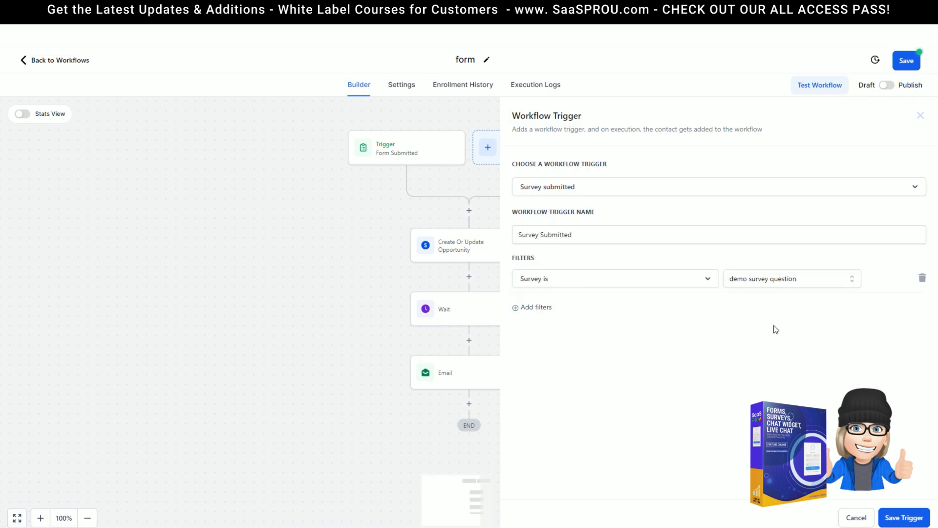
# Try the survey trigger with a Disqualified is true filter alongside the "demo survey question" filter, and cancel the trigger.
pyautogui.click(541, 282)
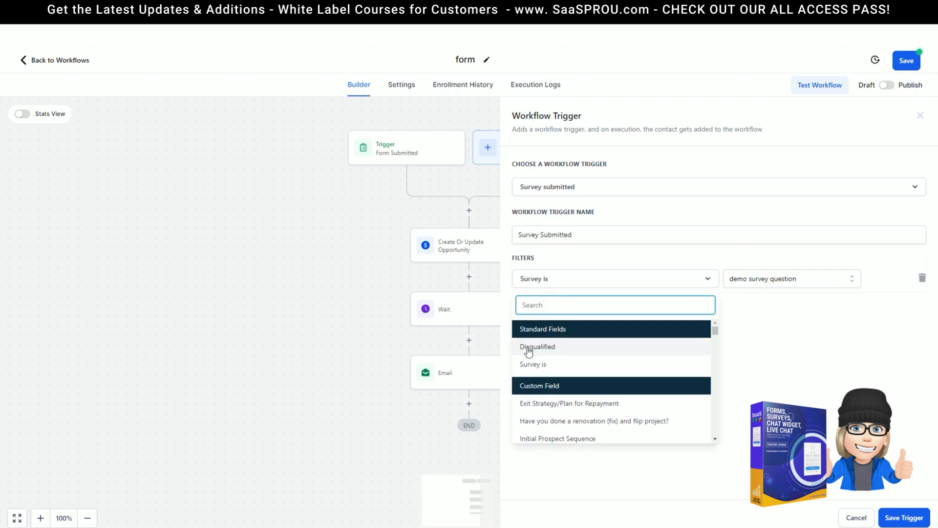
pyautogui.click(548, 347)
pyautogui.click(762, 283)
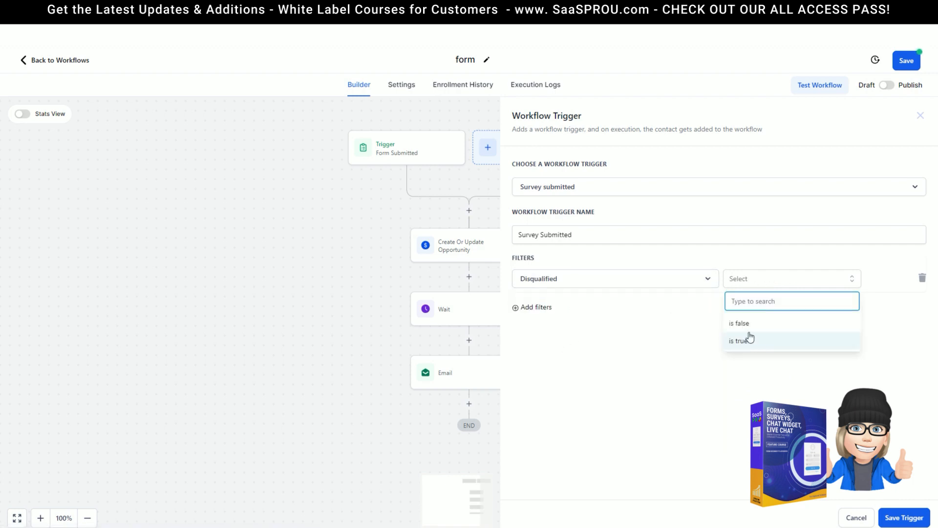
pyautogui.click(579, 282)
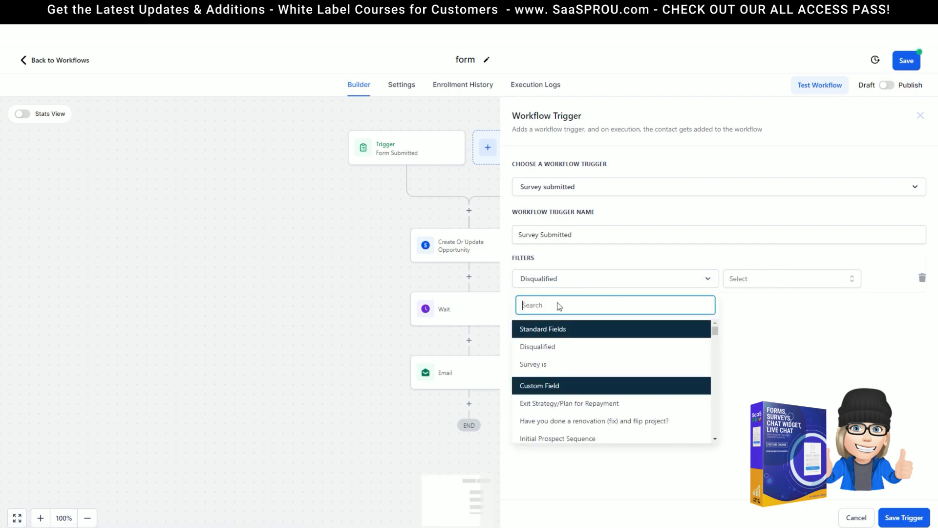
pyautogui.click(542, 365)
pyautogui.click(764, 283)
pyautogui.click(764, 325)
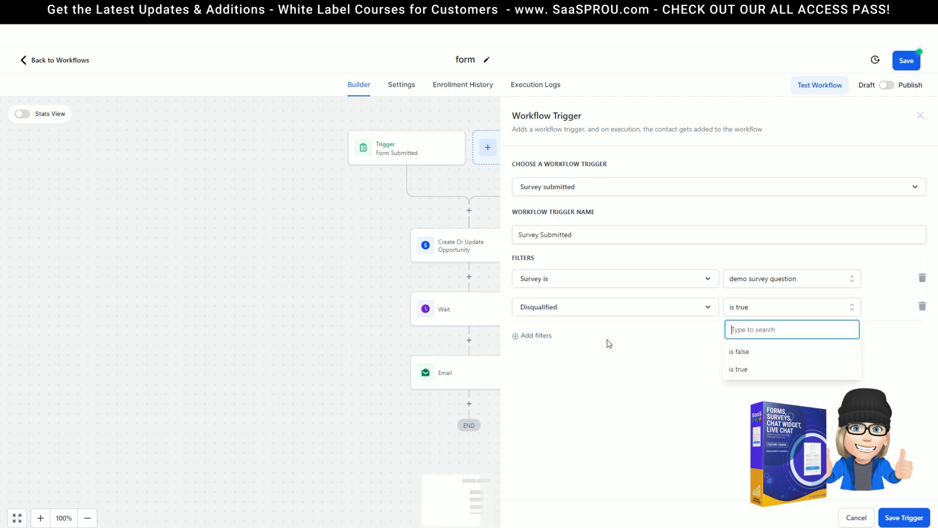
pyautogui.click(577, 338)
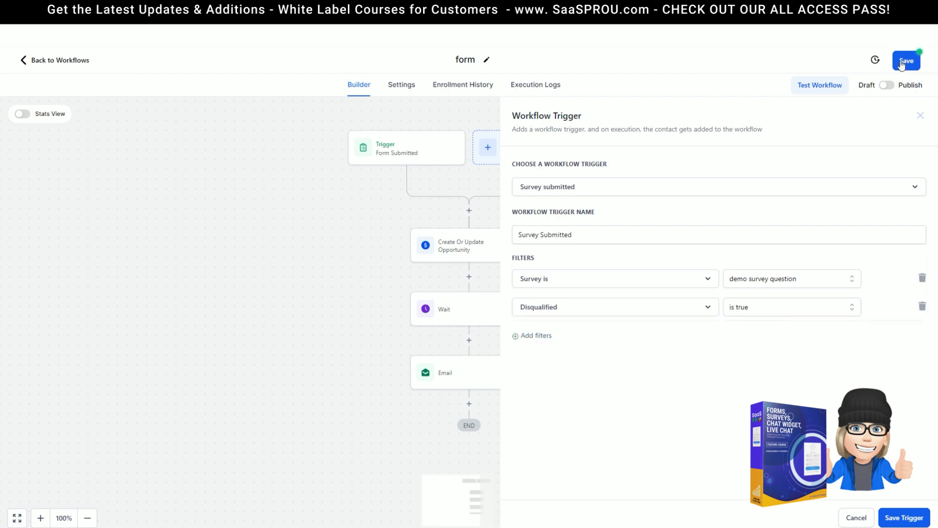
pyautogui.click(855, 516)
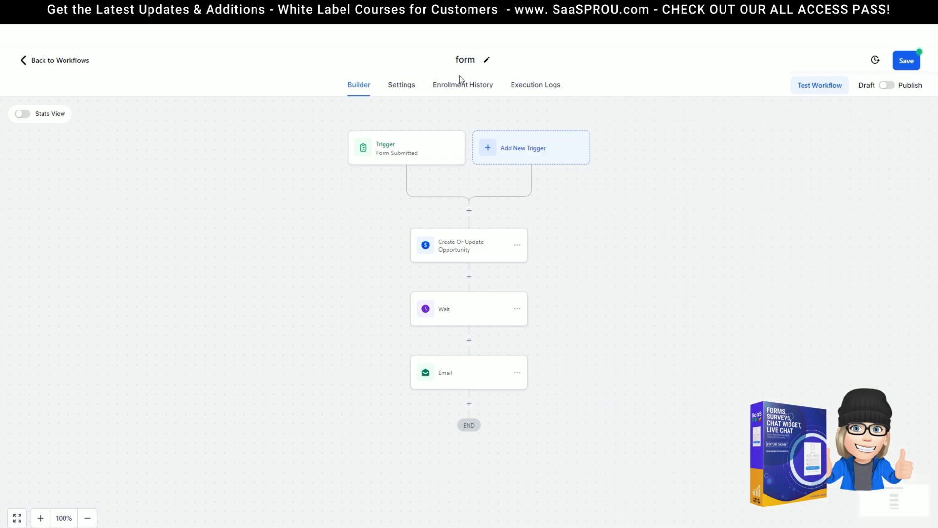
# Search the available triggers and start a new Customer Replied trigger.
pyautogui.click(519, 147)
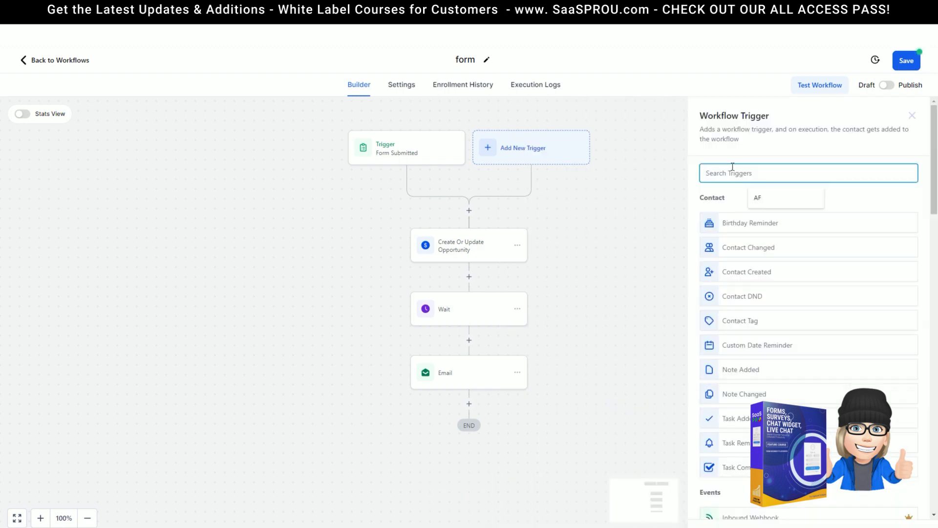
pyautogui.write('me')
pyautogui.hotkey('ctrl', 'a')
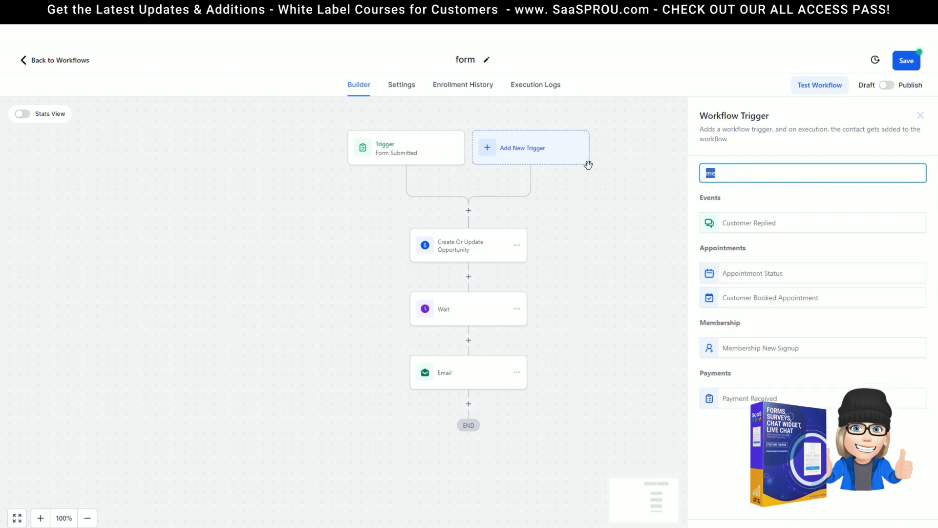
pyautogui.click(734, 176)
pyautogui.click(750, 225)
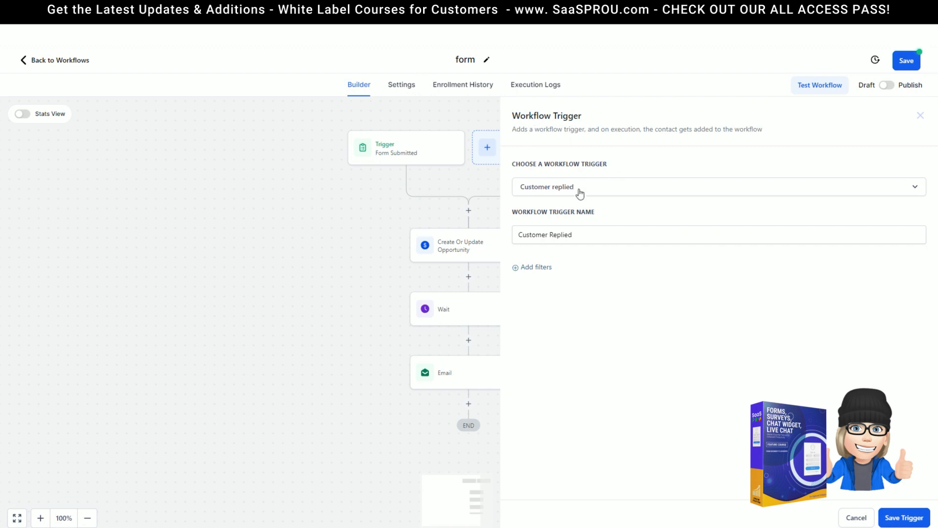
# Filter the Customer Replied trigger so that Reply channel is Chat Widget.
pyautogui.click(532, 267)
pyautogui.click(543, 281)
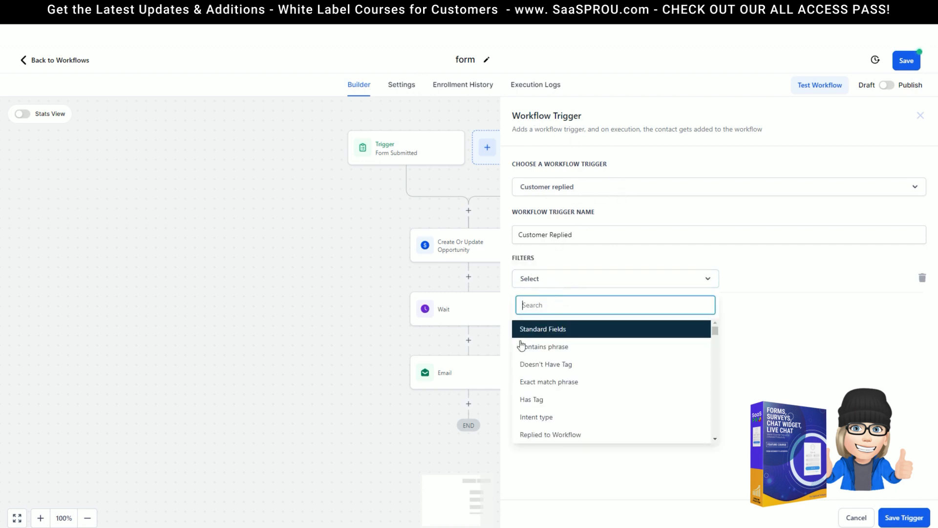
pyautogui.scroll(-2, 554, 429)
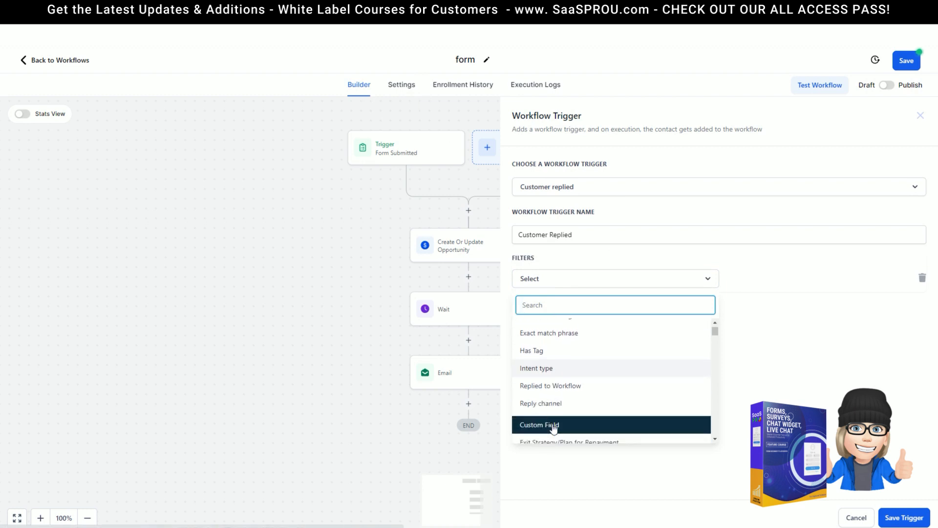
pyautogui.click(531, 402)
pyautogui.click(749, 279)
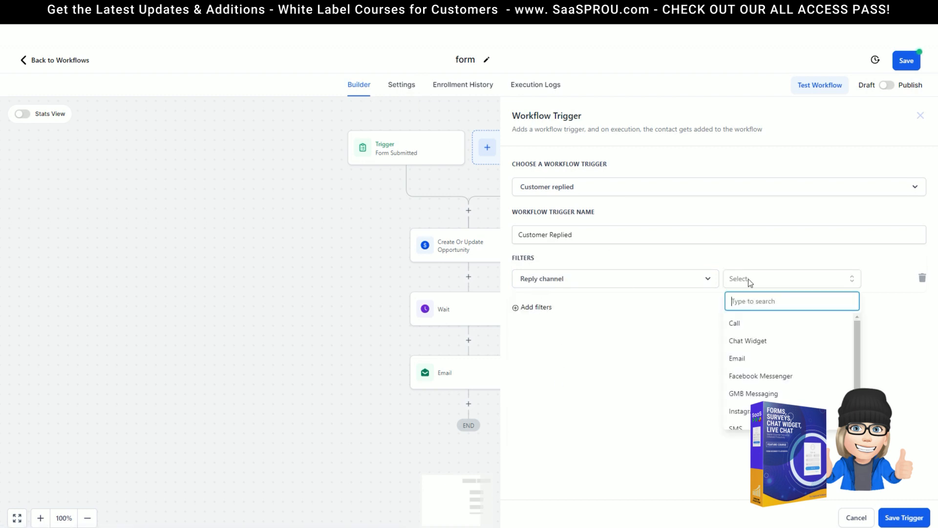
pyautogui.click(753, 342)
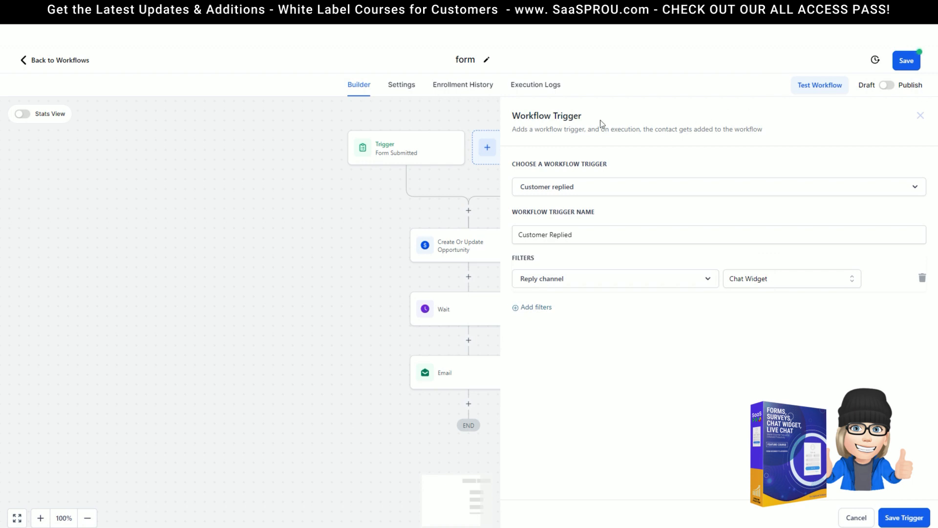
# Close the Customer Replied trigger without saving it, and save the workflow.
pyautogui.click(457, 106)
pyautogui.click(905, 61)
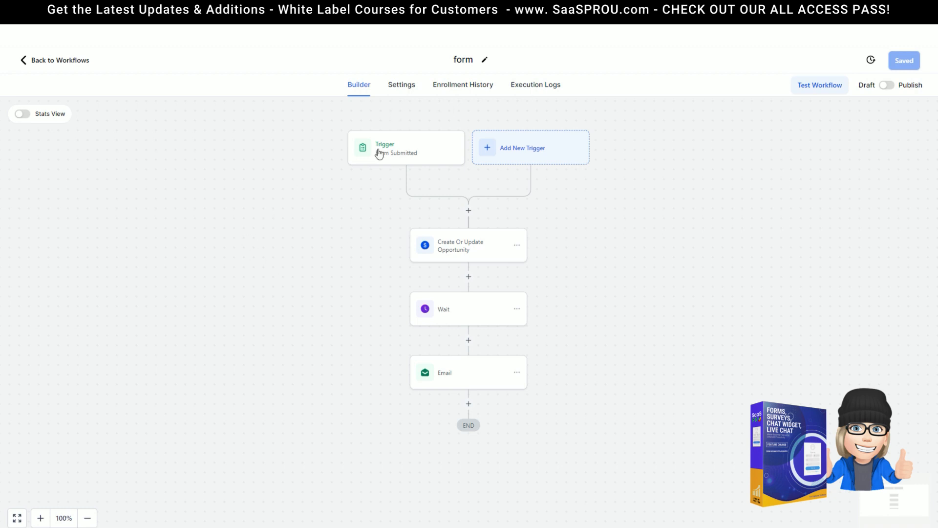
# Set up another trigger of type Customer Replied with the Reply channel filter set to Chat Widget.
pyautogui.click(526, 155)
pyautogui.write('f')
pyautogui.press('BackSpace')
pyautogui.write('re')
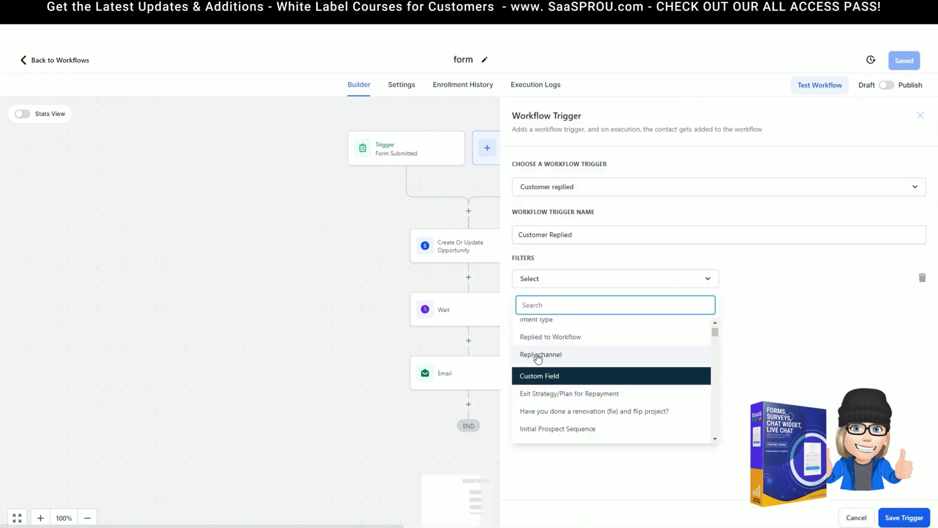
pyautogui.click(542, 356)
pyautogui.click(748, 280)
pyautogui.click(769, 345)
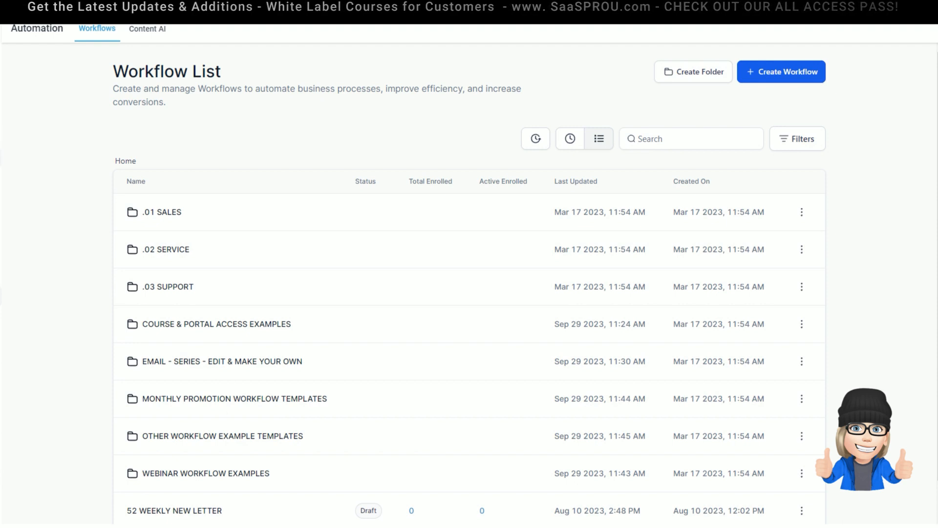
# Open the Conversations page.
pyautogui.click(1, 125)
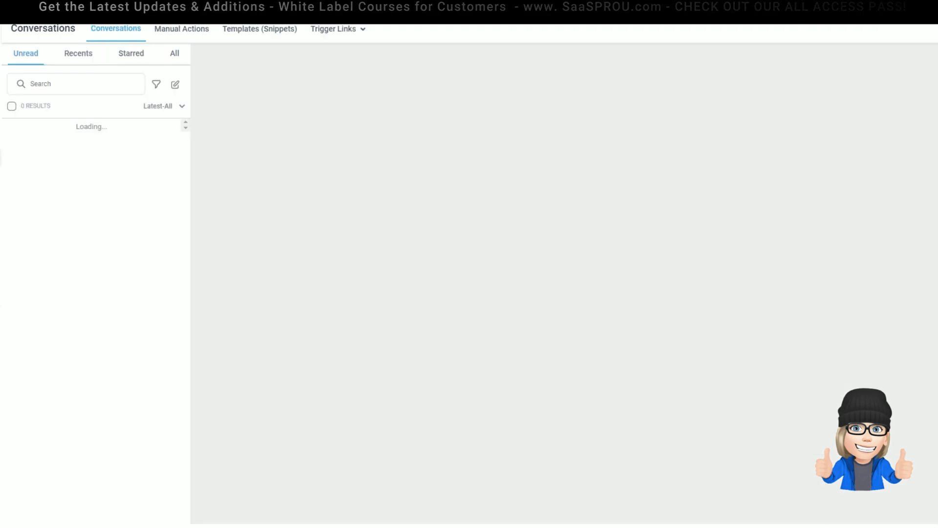